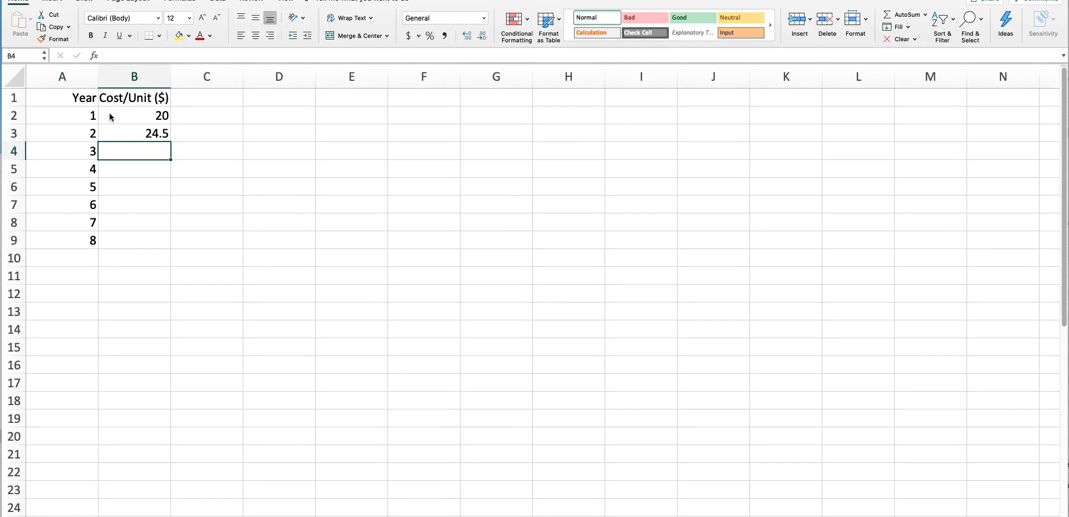
Step: Enter the cost per unit for years 3 to 8 in B4:B9 as 28.2, 27.50, 26.60, 30.00, 31.00 and 36
type("28.2")
key("Return")
type("27.50")
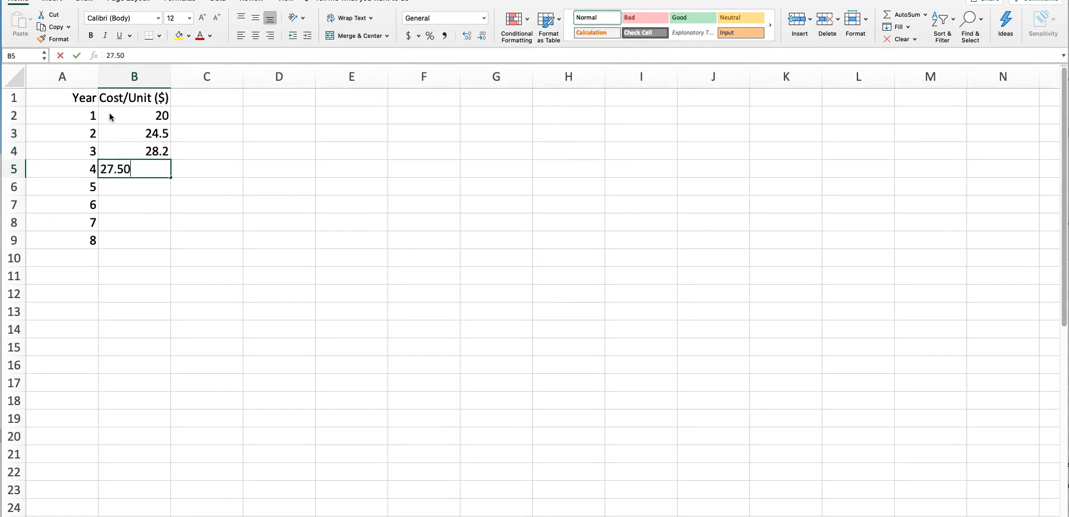
key("Return")
type("26.60")
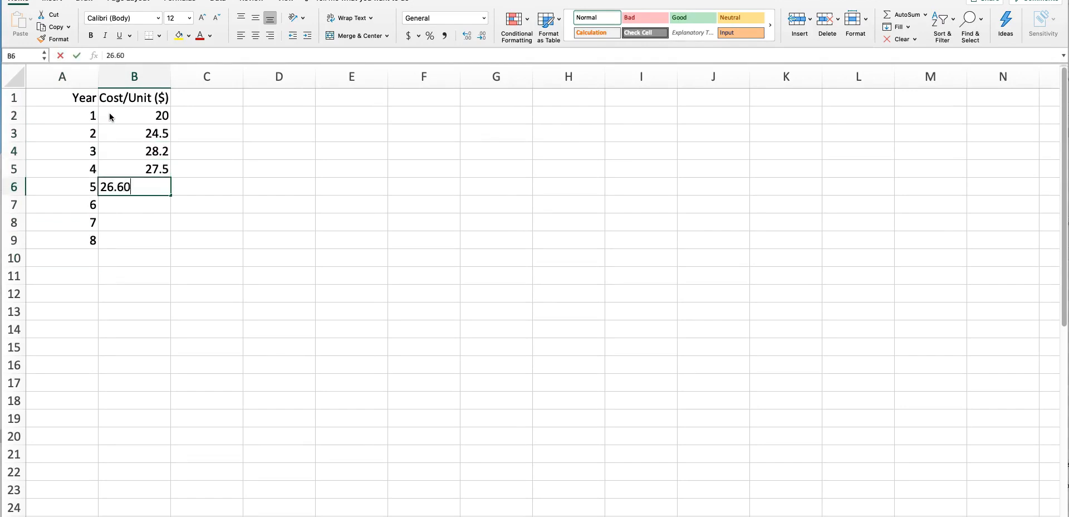
key("Return")
type("30.00")
key("Return")
type("31.")
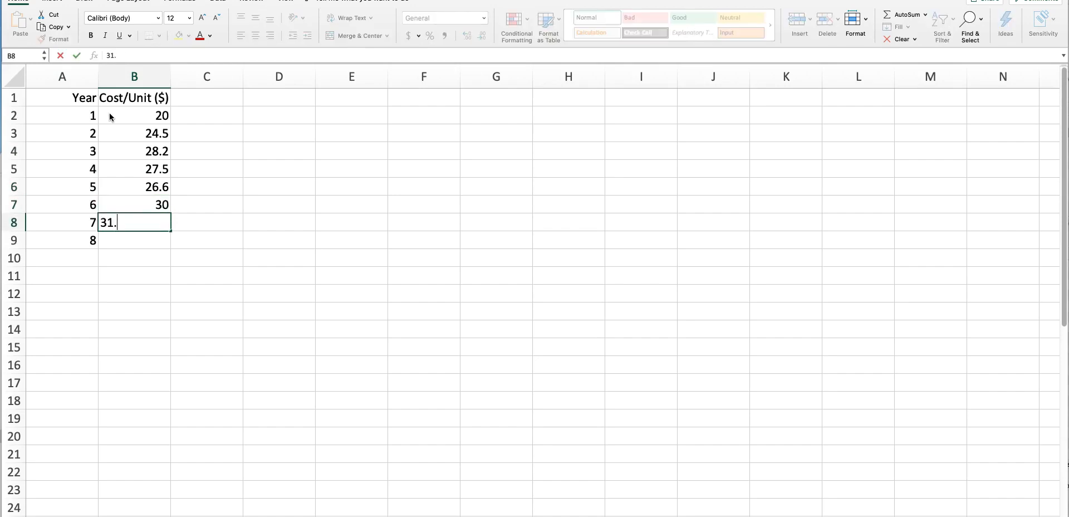
key("Return")
type("36")
key("Return")
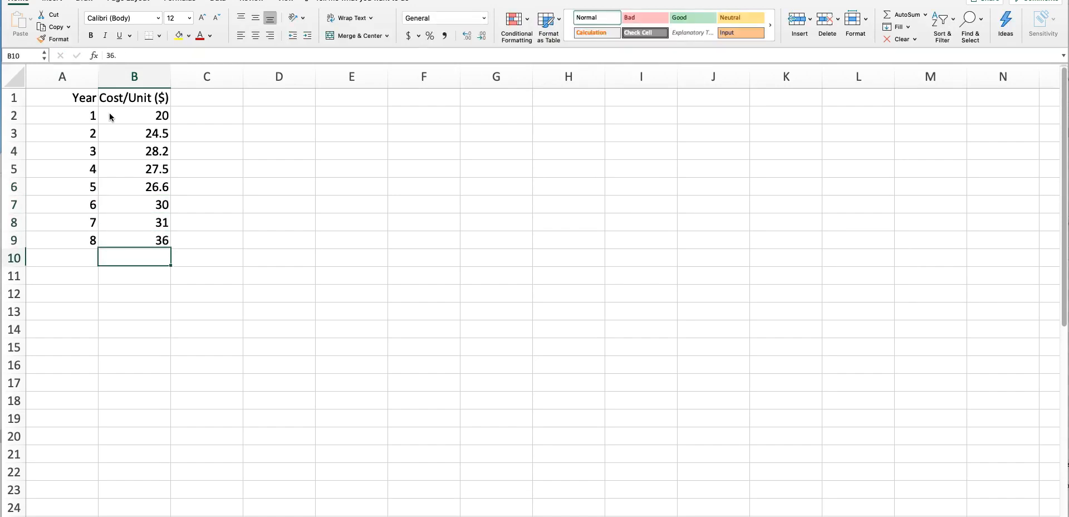
Step: Format the costs in B2:B9 as numbers with two decimal places
left_click_drag(111, 117, 134, 233)
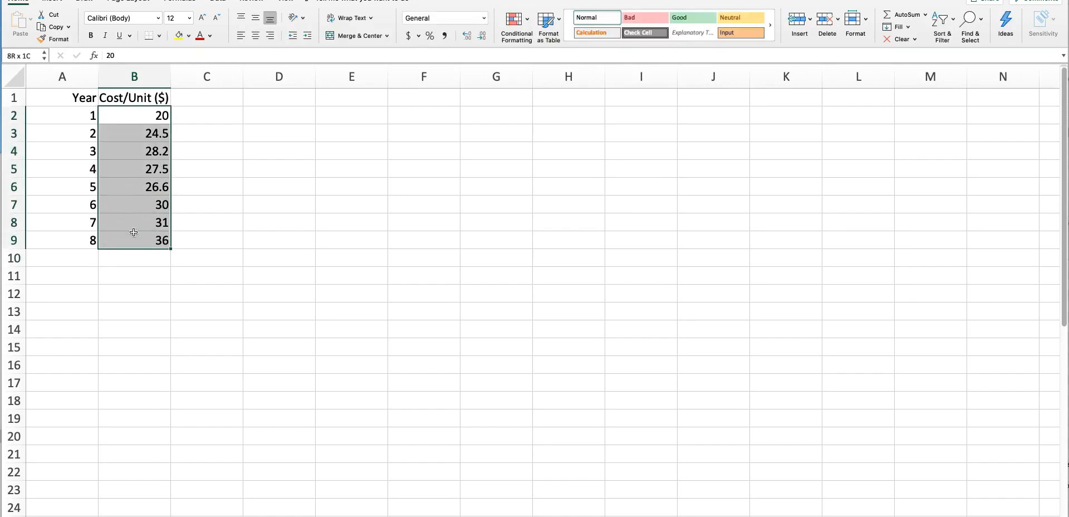
left_click(466, 36)
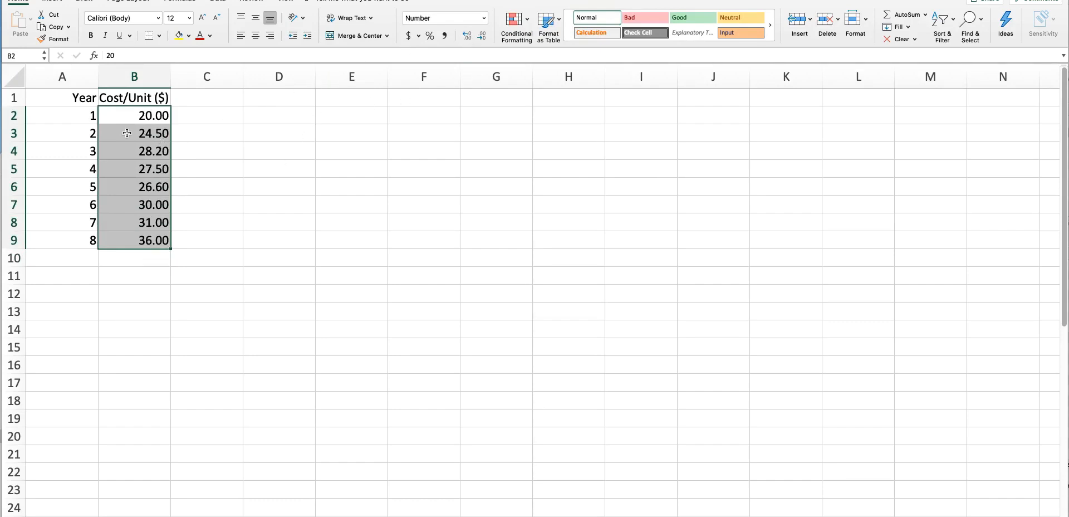
left_click(139, 99)
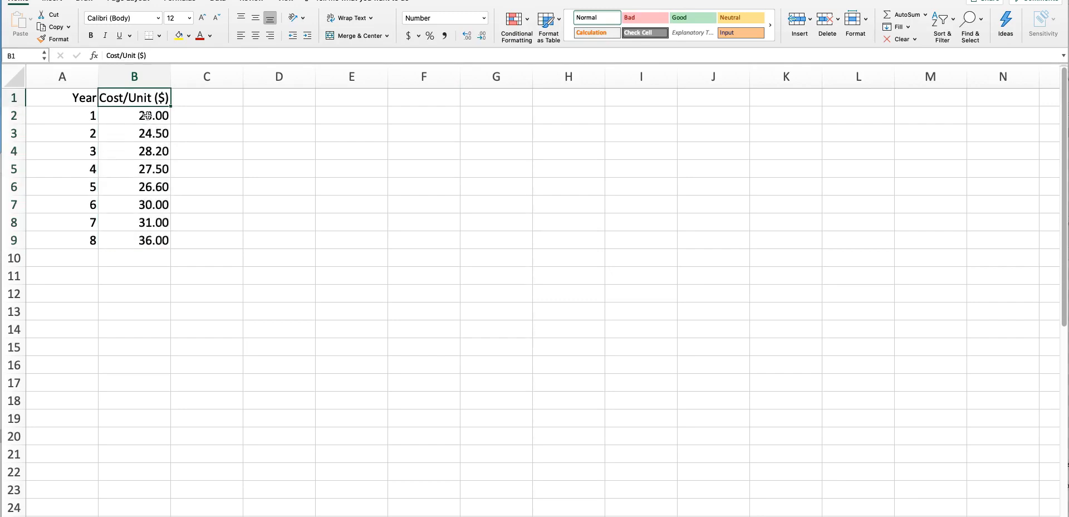
Step: Insert the recommended scatter chart with straight lines and markers from the year and cost data in A1:B9
left_click_drag(134, 239, 48, 83)
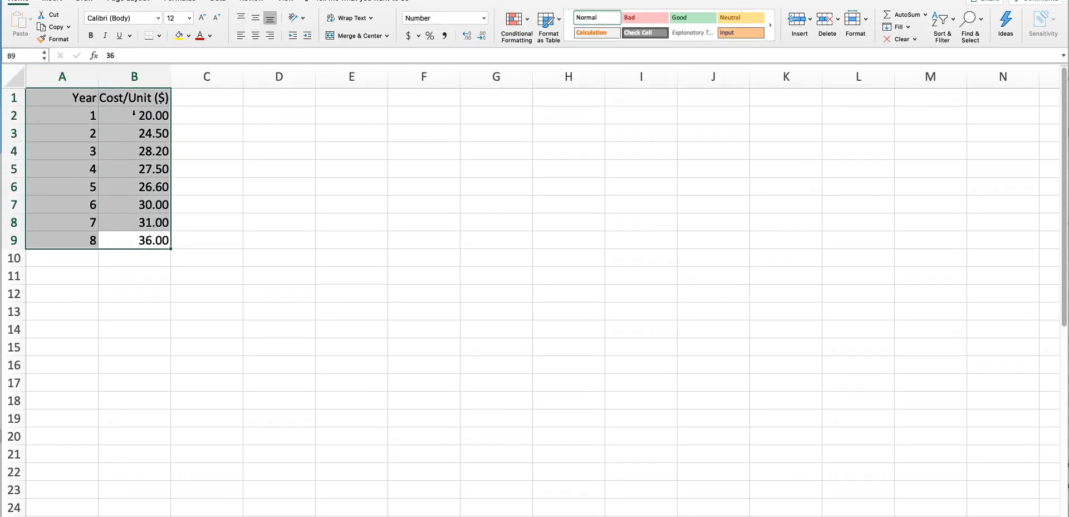
left_click(217, 1)
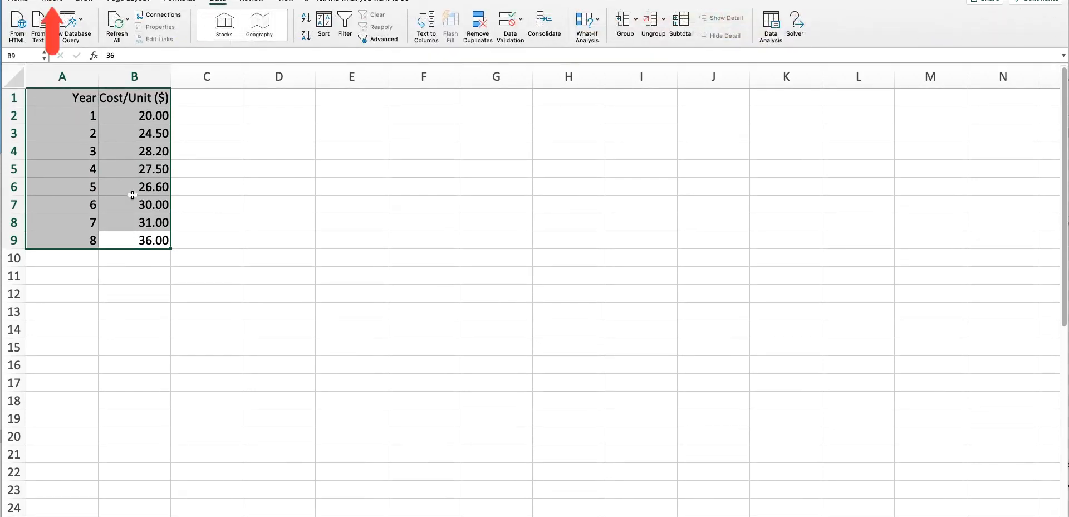
left_click(58, 5)
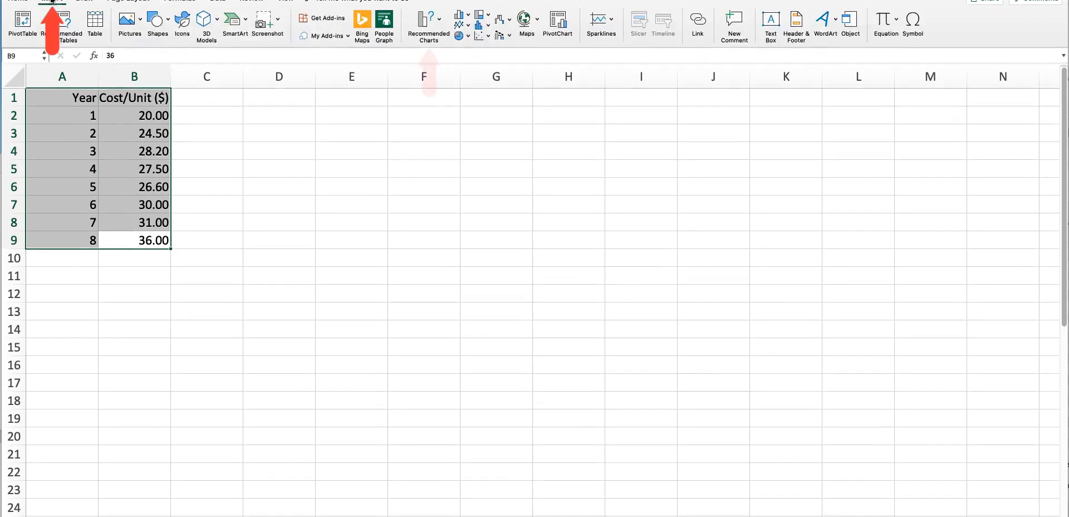
left_click(429, 20)
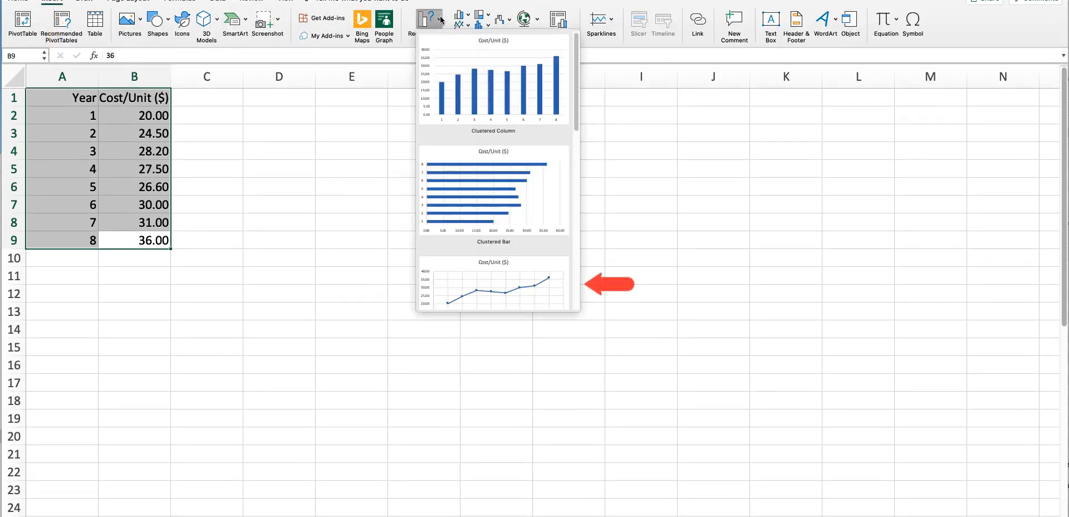
left_click(519, 274)
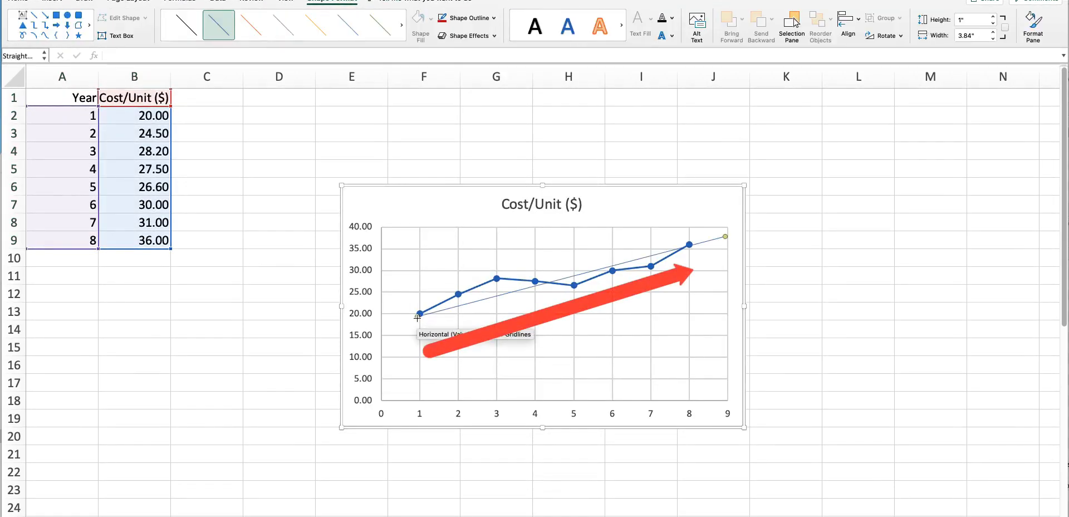
Step: Extend the straight line drawn across the chart past the first data point and give it a red outline
left_click_drag(410, 317, 398, 318)
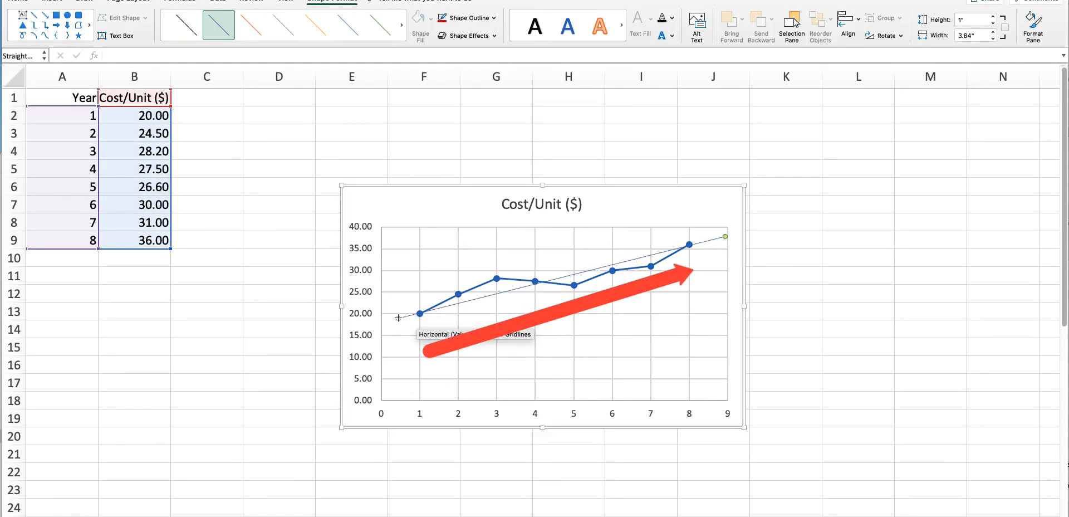
left_click(465, 18)
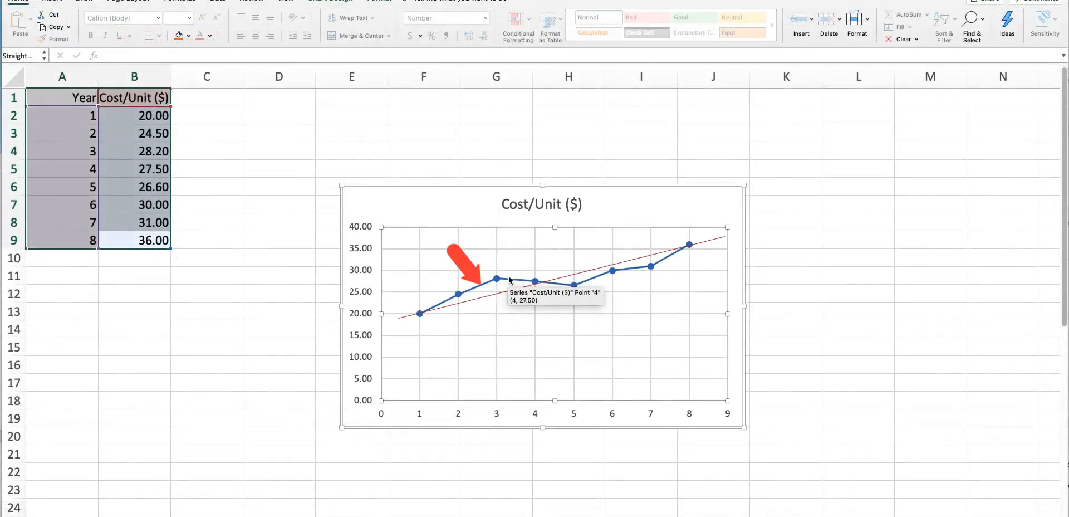
Step: Add a linear trendline to the Cost/Unit series and display its equation and R-squared value on the chart
left_click(510, 280)
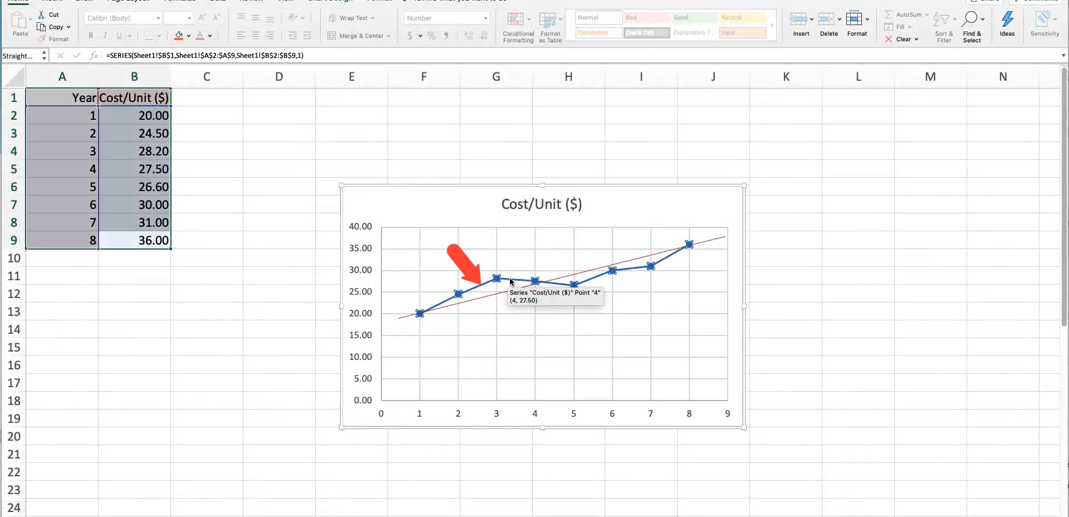
right_click(510, 281)
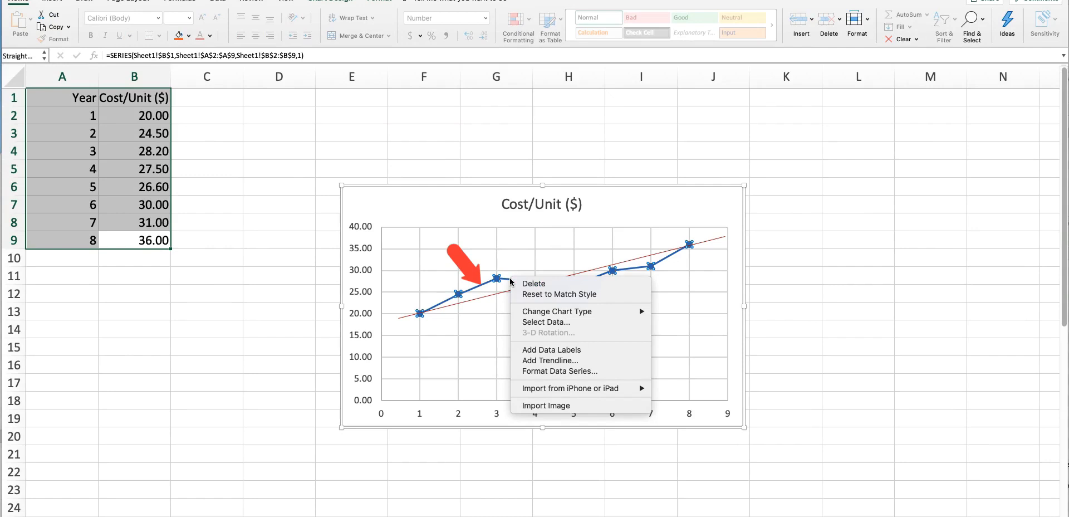
left_click(564, 362)
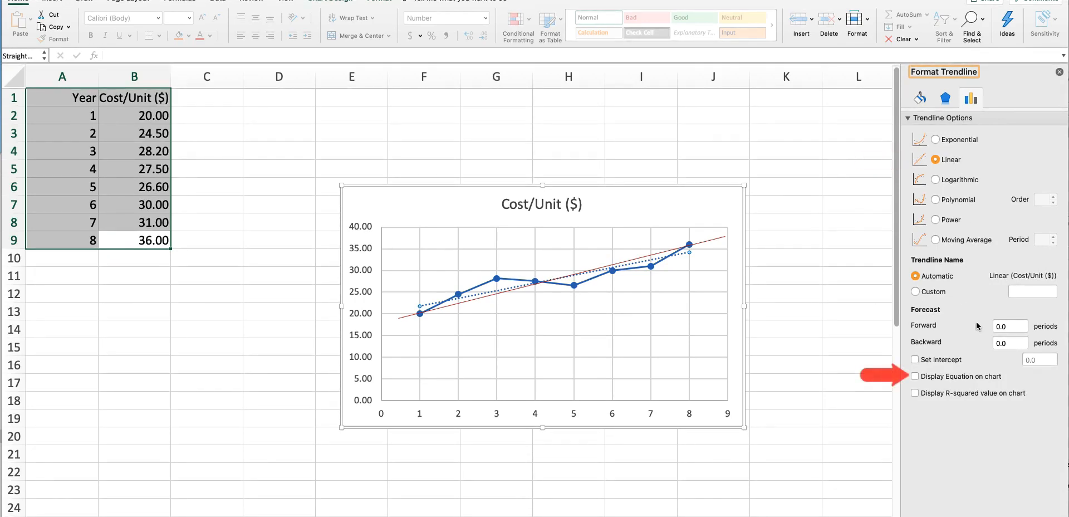
left_click(933, 377)
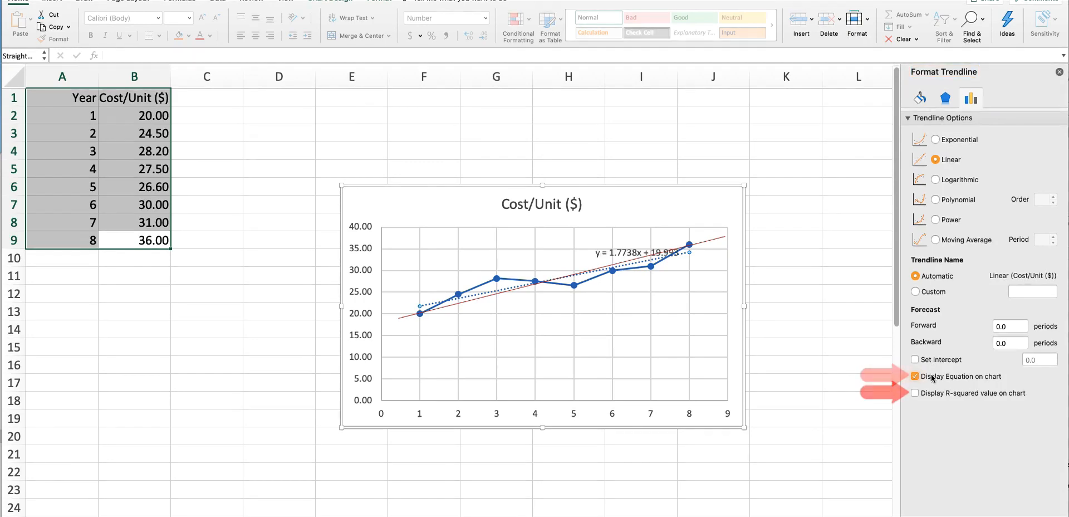
left_click(927, 396)
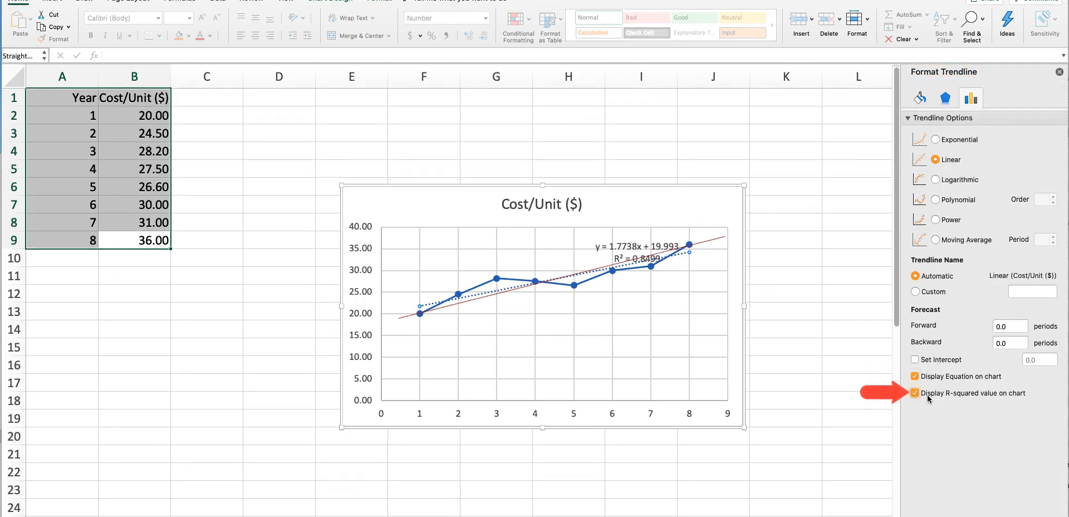
Step: Color the trendline dark red and delete the hand-drawn straight line from the chart
left_click(920, 98)
left_click(1047, 187)
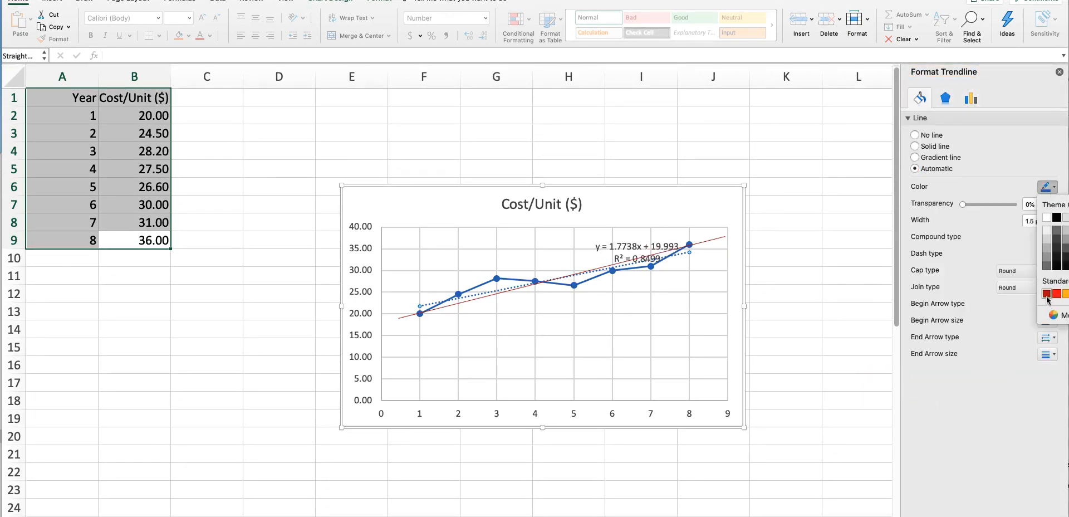
left_click(1047, 294)
left_click(704, 243)
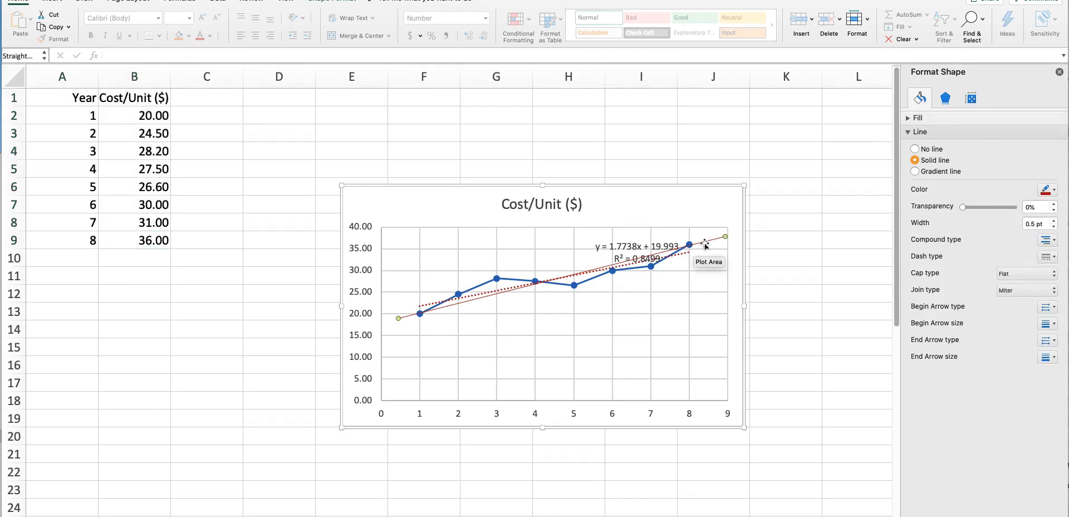
key("Delete")
Step: Give the label with the trendline equation and R-squared value a dark red outline
left_click(623, 243)
left_click(1053, 221)
left_click(1044, 329)
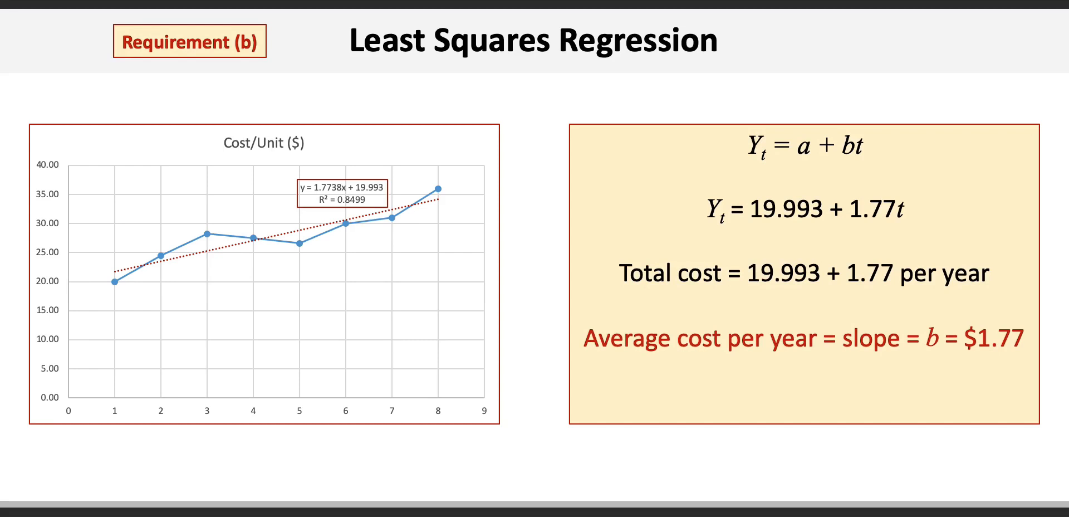
key("Right")
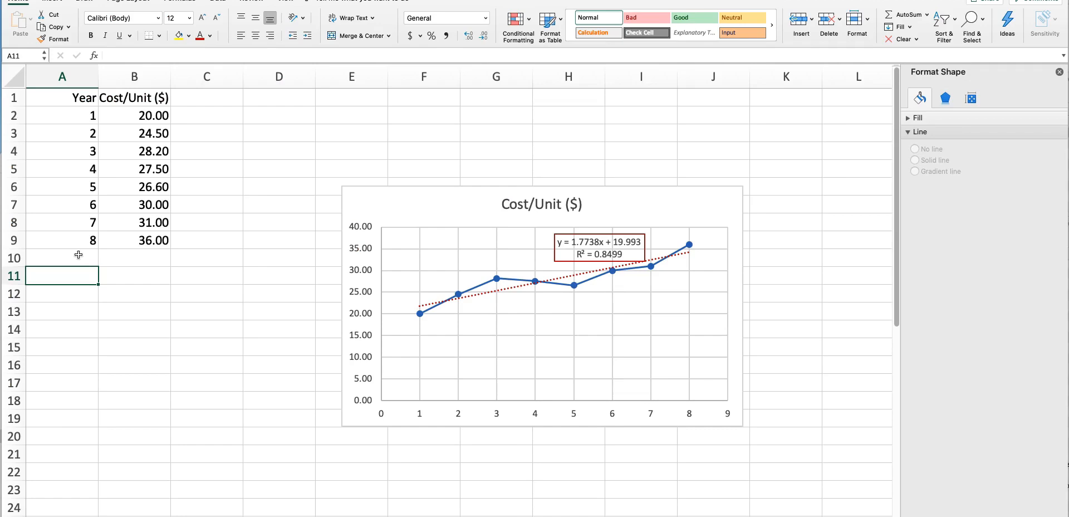
Step: Label cell A11 "Intercept" and cell A12 "Slope" below the data table
type("Intercept")
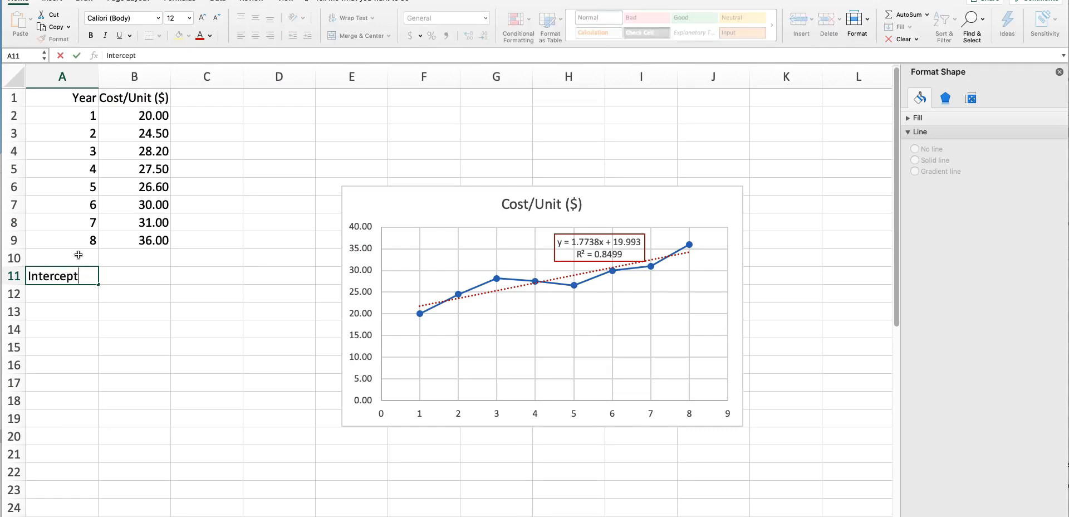
key("Return")
type("Slope")
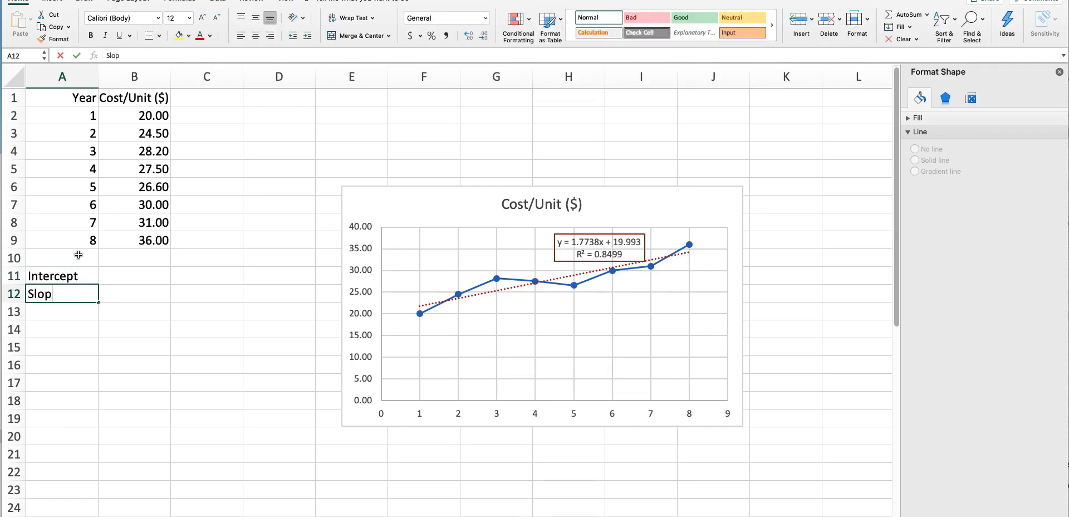
key("Tab")
Step: Calculate the intercept in B11 with =INTERCEPT(B2:B9,A2:A9), using costs as known y values and years as known x values
key("Up")
type("=inter")
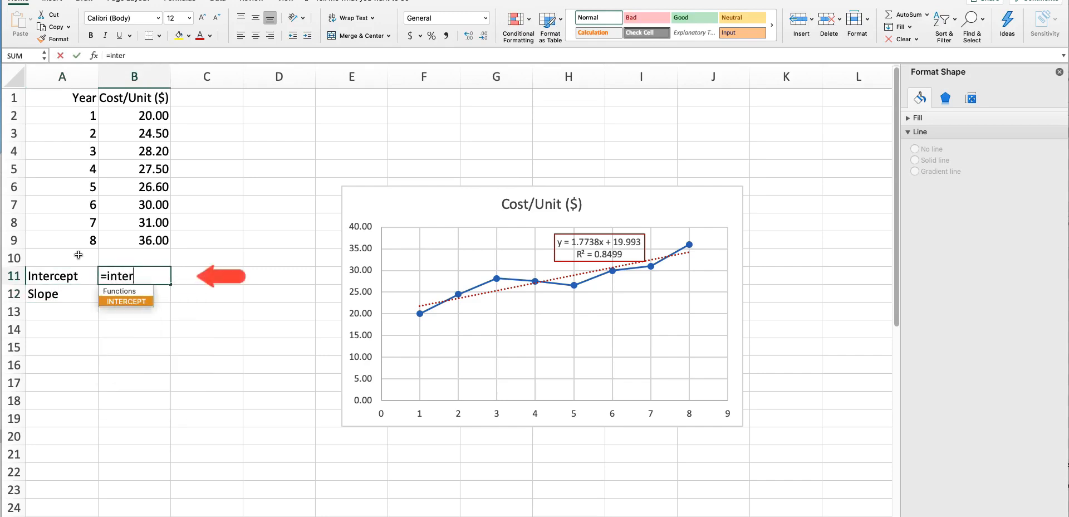
key("Tab")
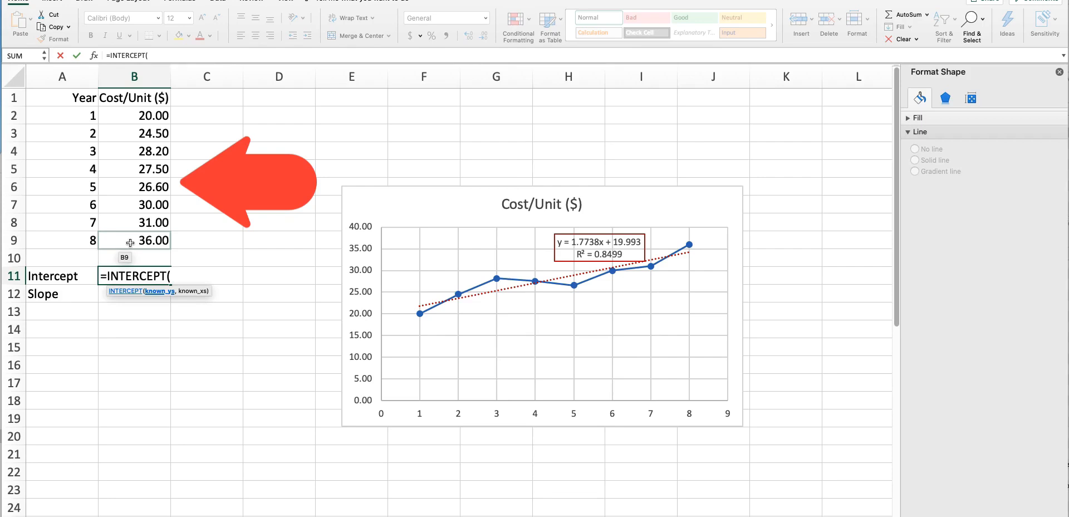
left_click_drag(131, 242, 138, 122)
type(",")
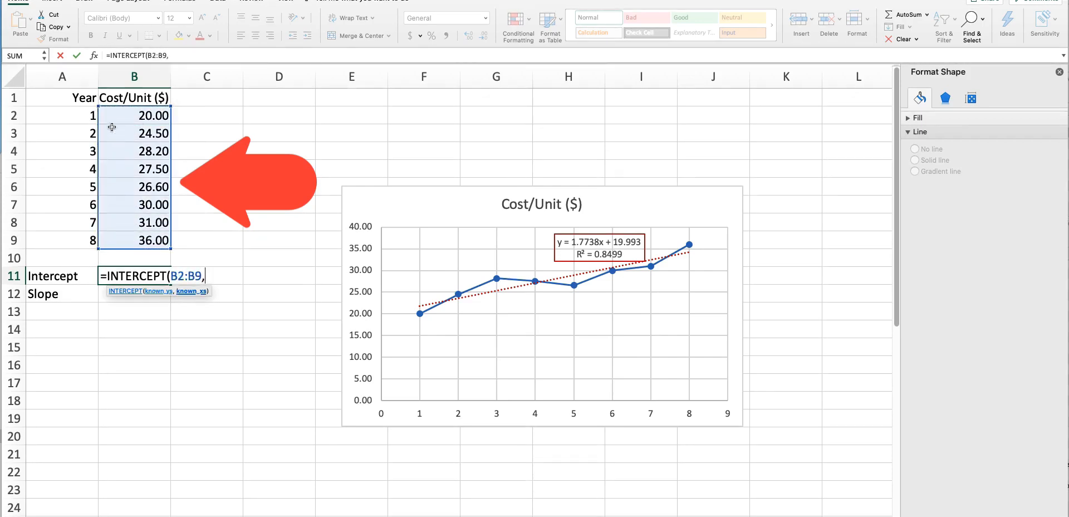
left_click_drag(71, 238, 79, 115)
type(")")
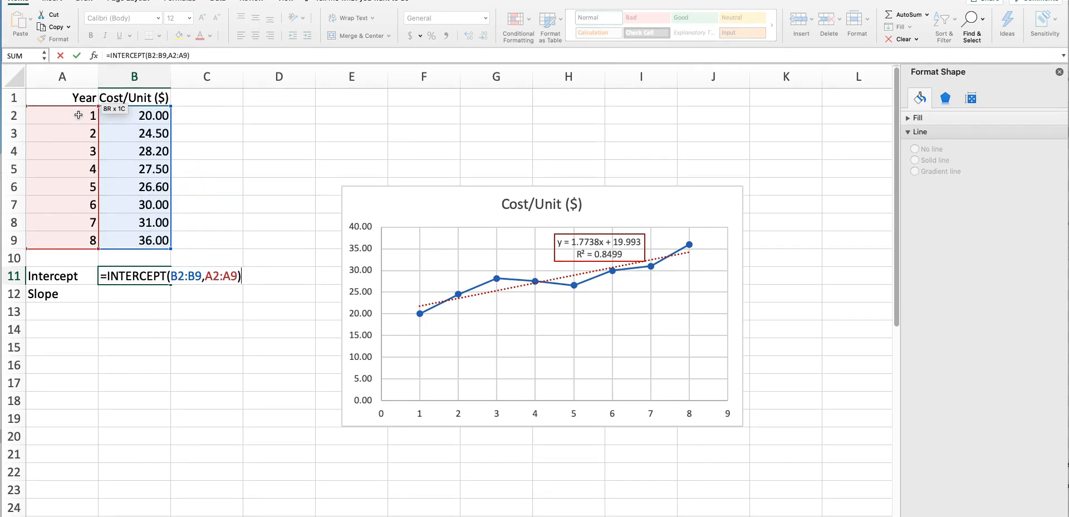
key("Return")
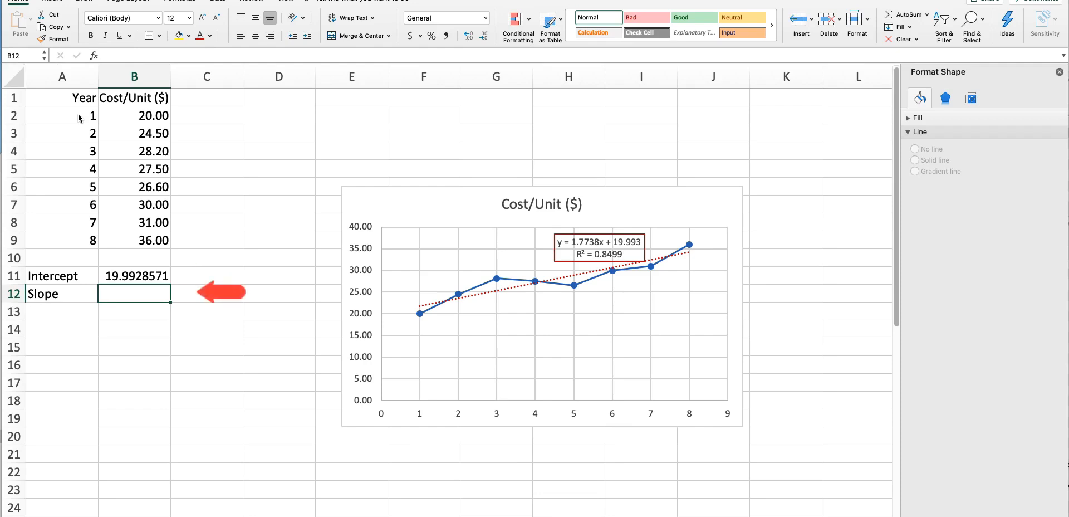
Step: Calculate the slope in B12 with =SLOPE(B2:B9,A2:A9), using costs as known y values and years as known x values
type("=slope(")
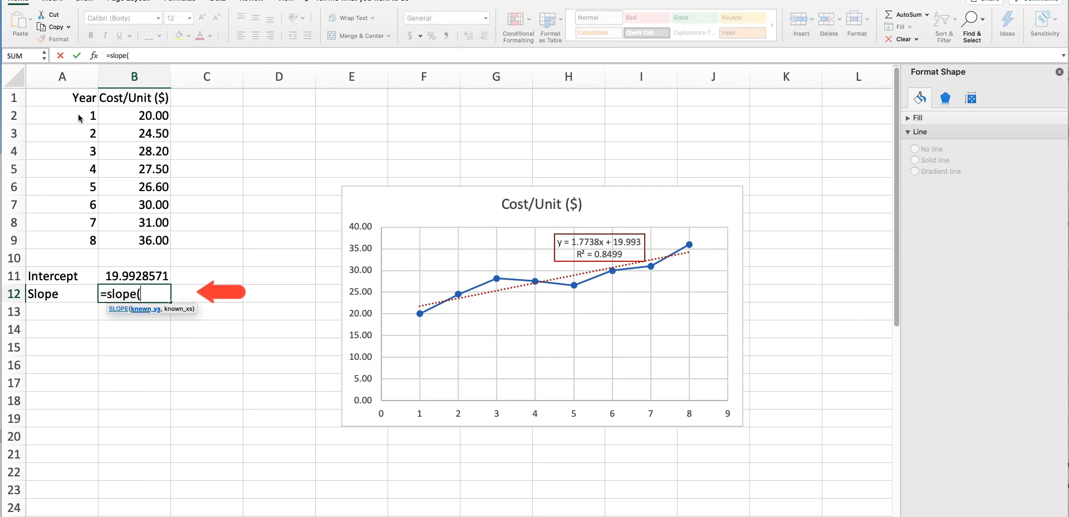
left_click_drag(149, 240, 155, 118)
type(",")
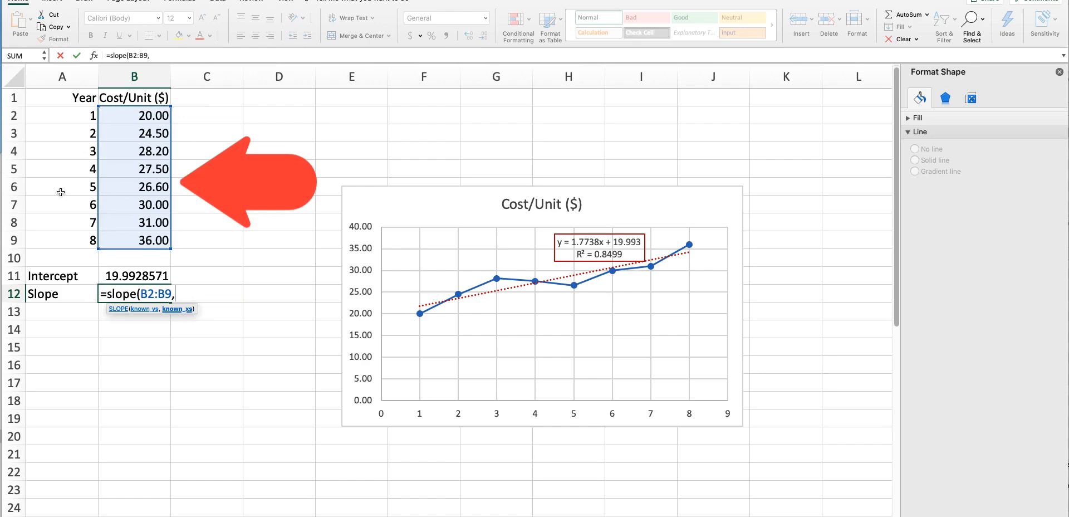
left_click_drag(75, 238, 74, 119)
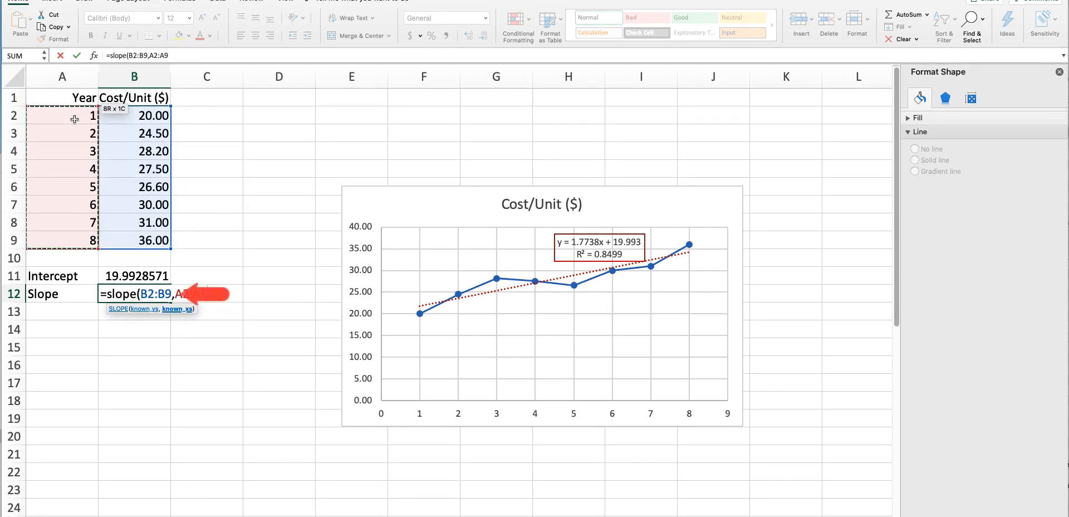
key("Return")
Step: Label cell A13 "Equation" and enter "y = 19.99 + 1.77x" beside it in B13, both in dark red
type("Equation")
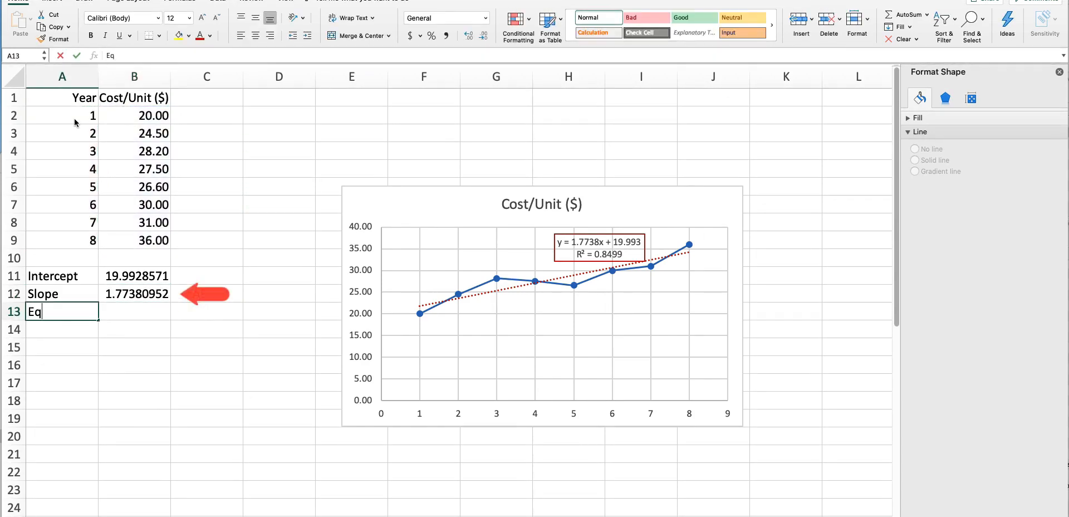
key("Tab")
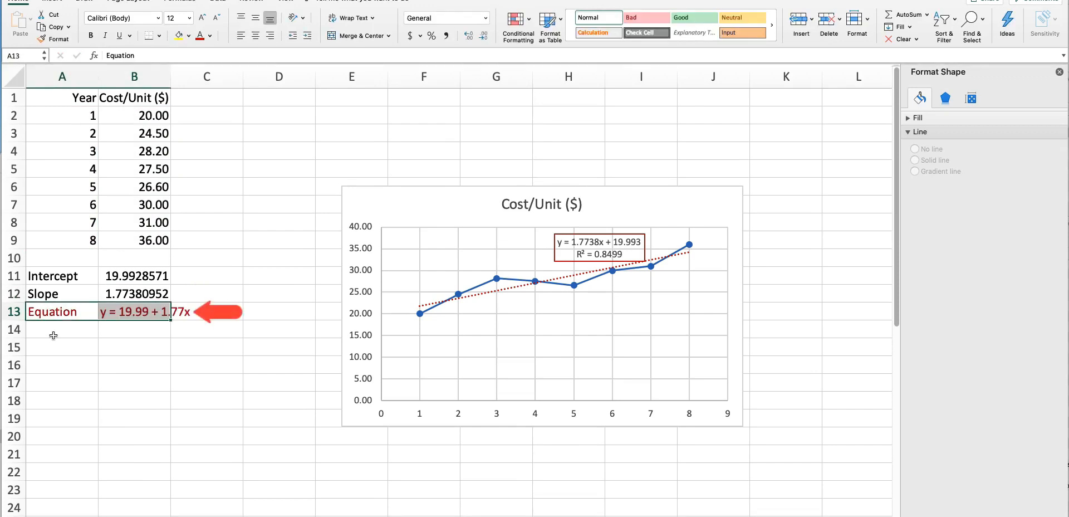
Step: Select the year and cost data in A1:B9 and open the Regression tool from the Data Analysis tools
left_click(53, 335)
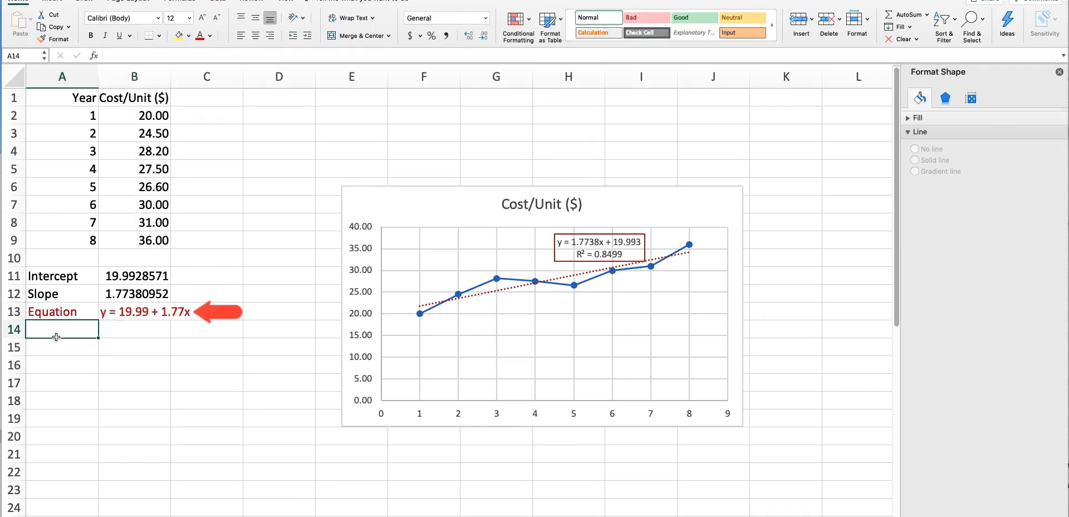
left_click(152, 240)
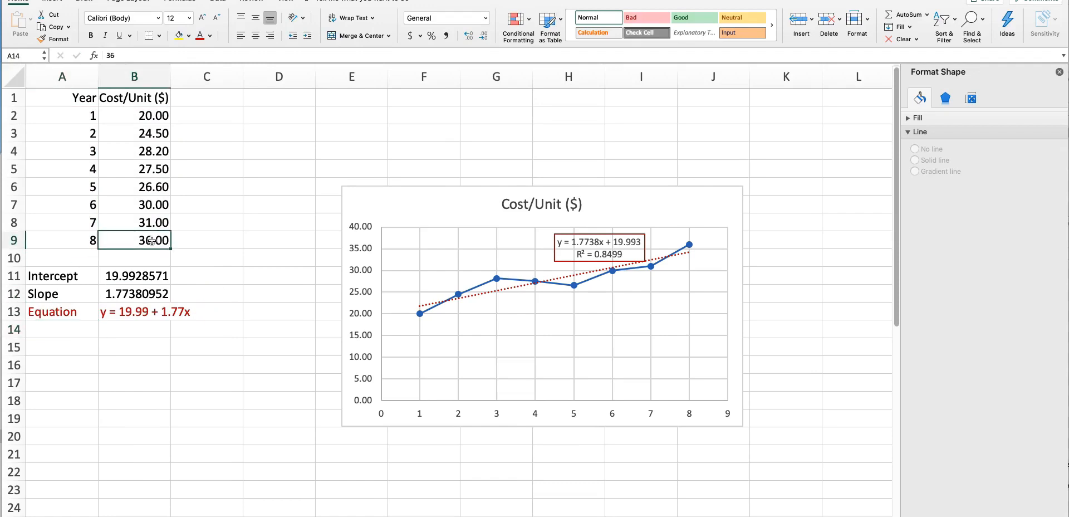
left_click_drag(152, 241, 63, 98)
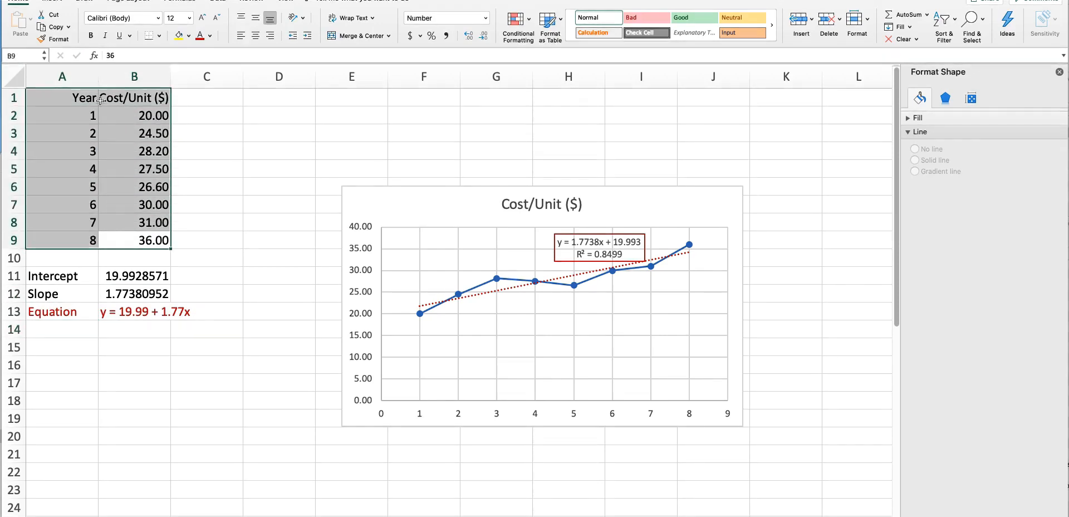
left_click(219, 2)
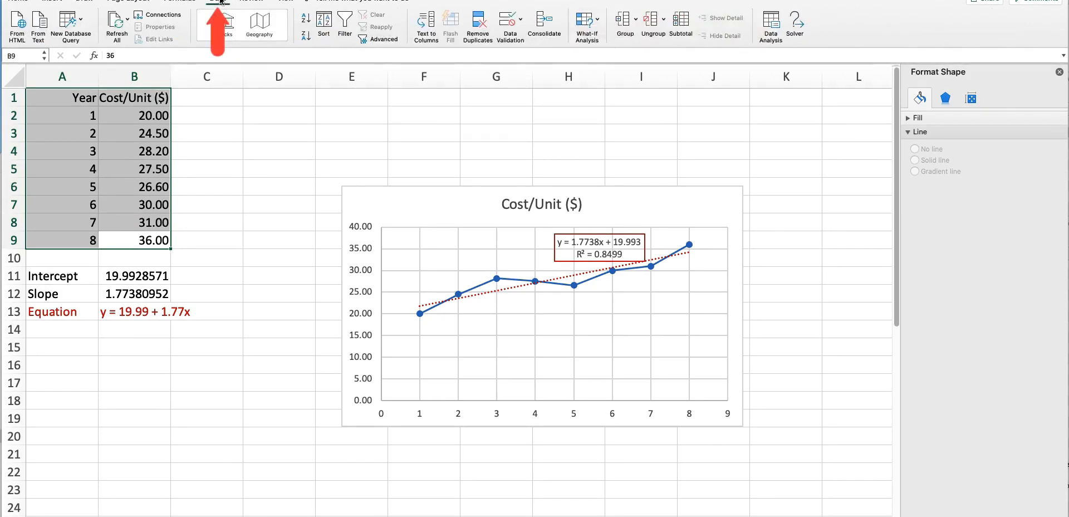
left_click(770, 34)
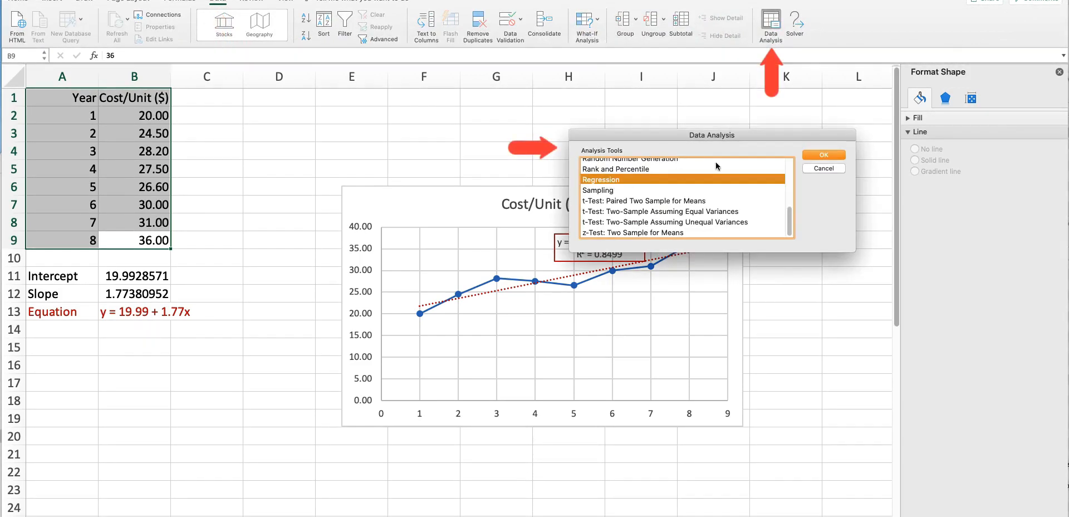
left_click(816, 154)
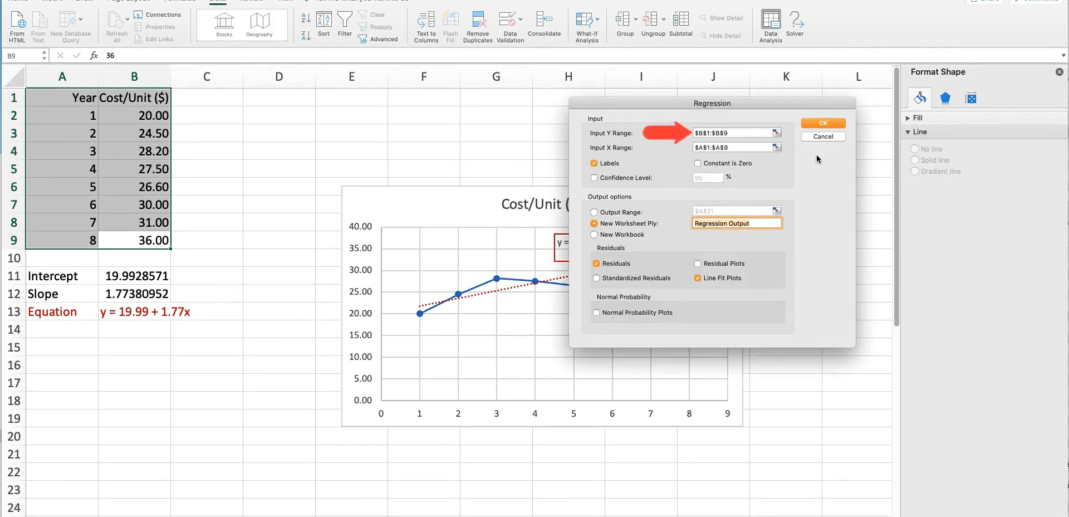
Step: Run the regression with $B$1:$B$9 as Y range and $A$1:$A$9 as X range, output to a new worksheet named Regression Output
left_click_drag(750, 133, 616, 134)
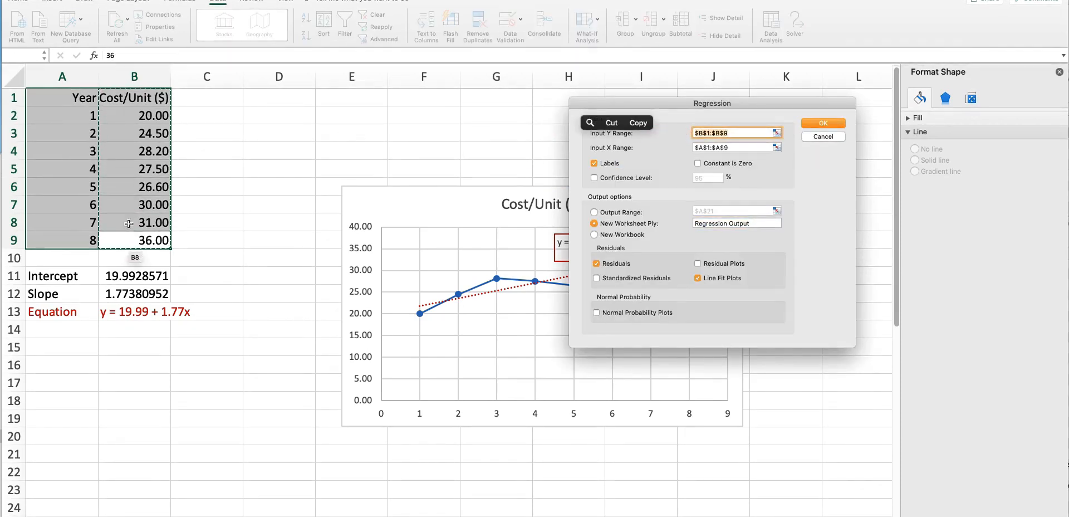
left_click_drag(135, 239, 133, 95)
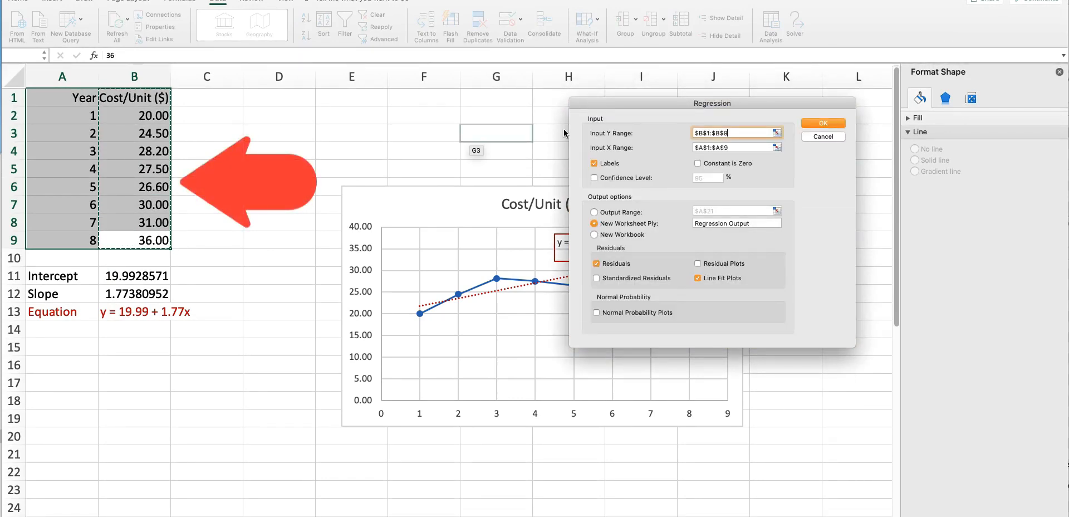
key("Tab")
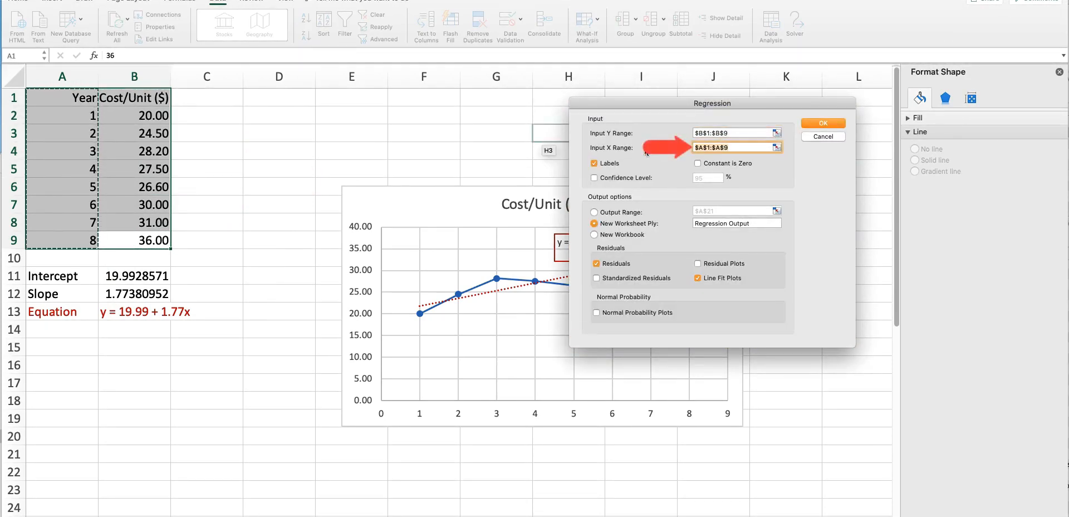
left_click_drag(54, 238, 49, 82)
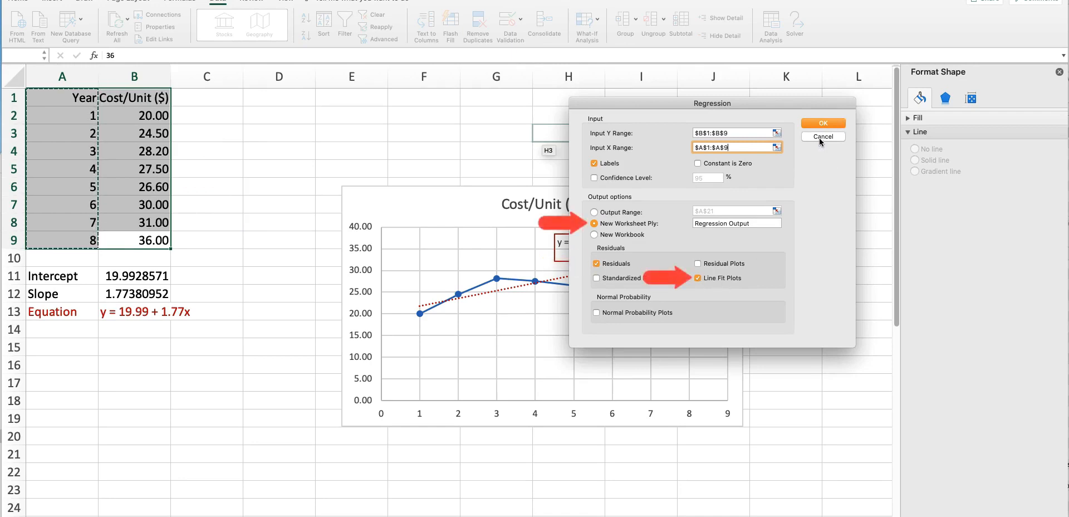
key("Return")
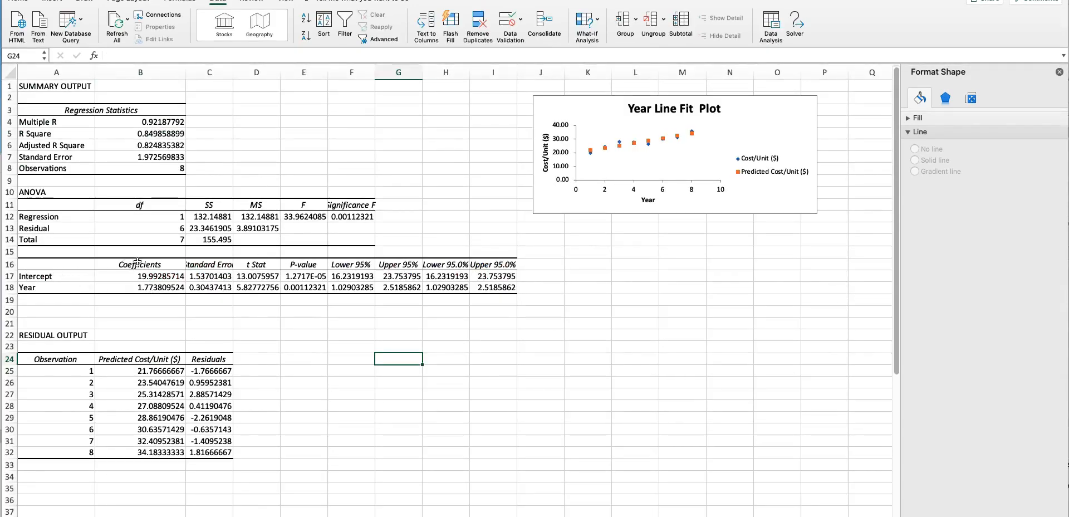
Step: Fill the coefficients block A16:B18 with yellow and color the intercept and year coefficients in B17:B18 dark red
left_click_drag(137, 262, 56, 287)
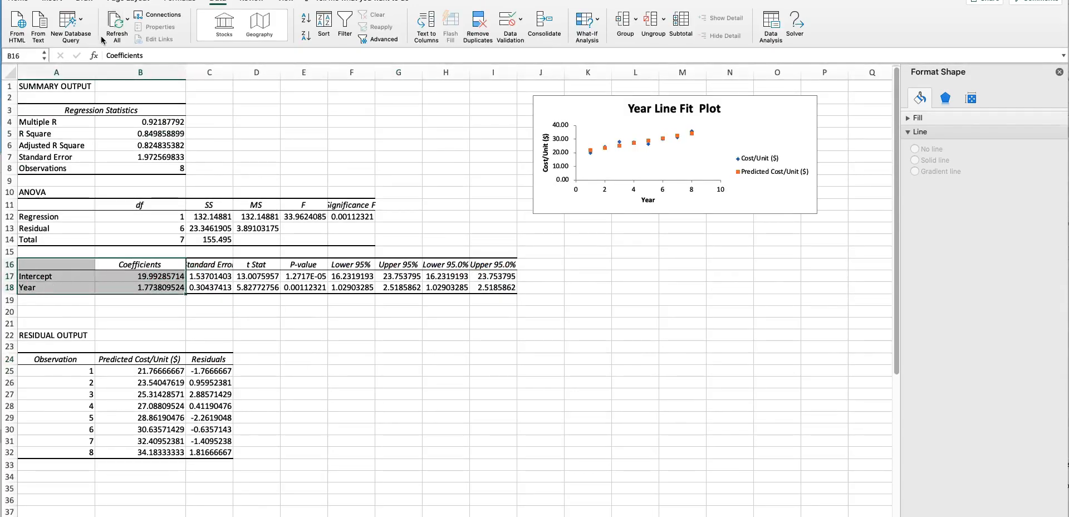
left_click(19, 2)
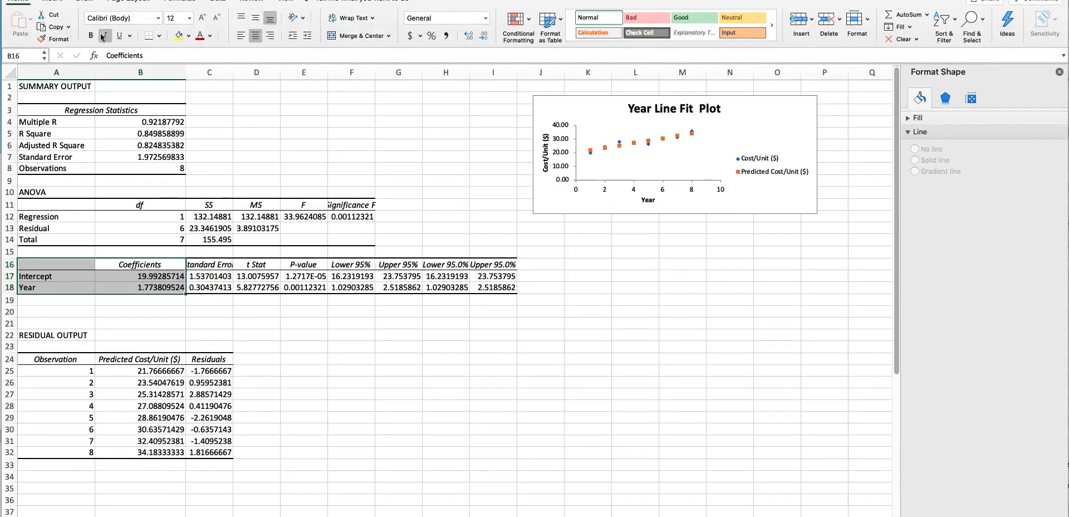
left_click(177, 36)
left_click_drag(166, 287, 165, 280)
left_click(199, 36)
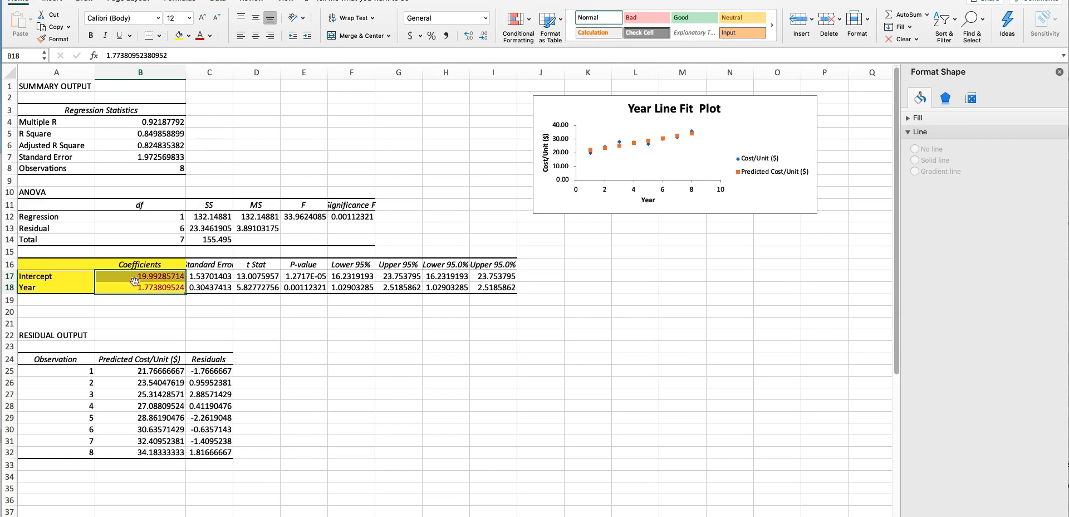
Step: Enter the regression equation "y = 19.99 + 1.77x" in B20 below the coefficients and color it dark red
left_click(134, 303)
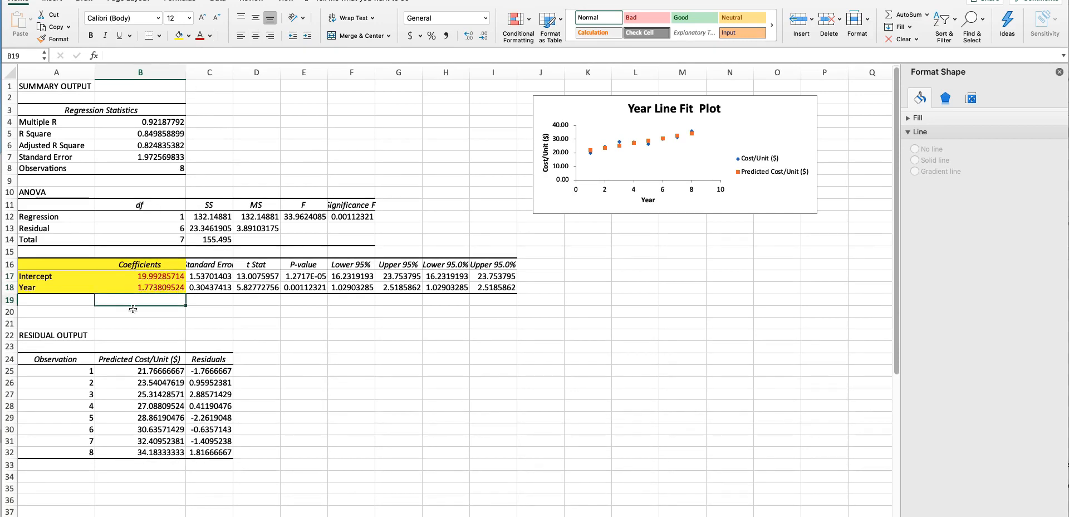
left_click(133, 309)
type("y = ")
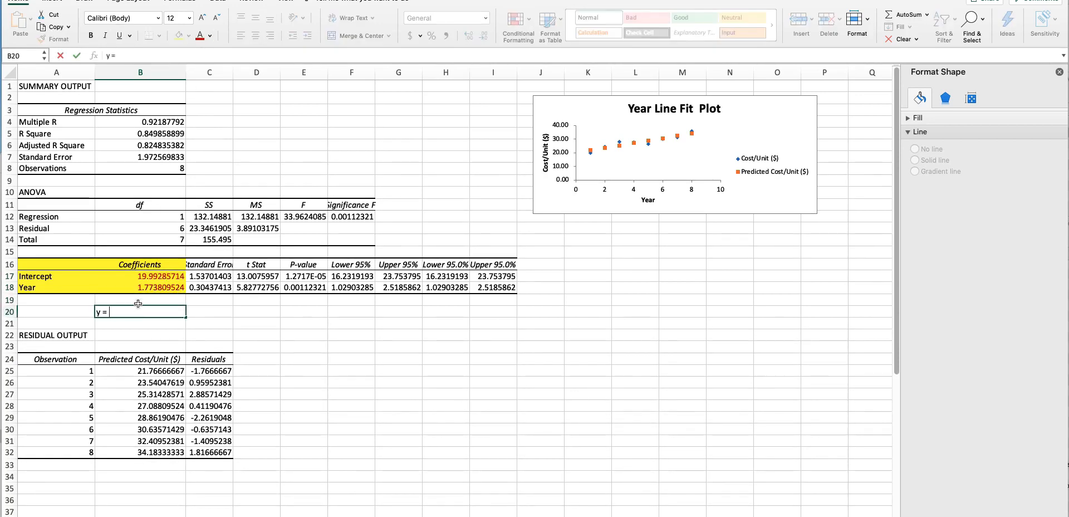
type("19.99 + 1.77x")
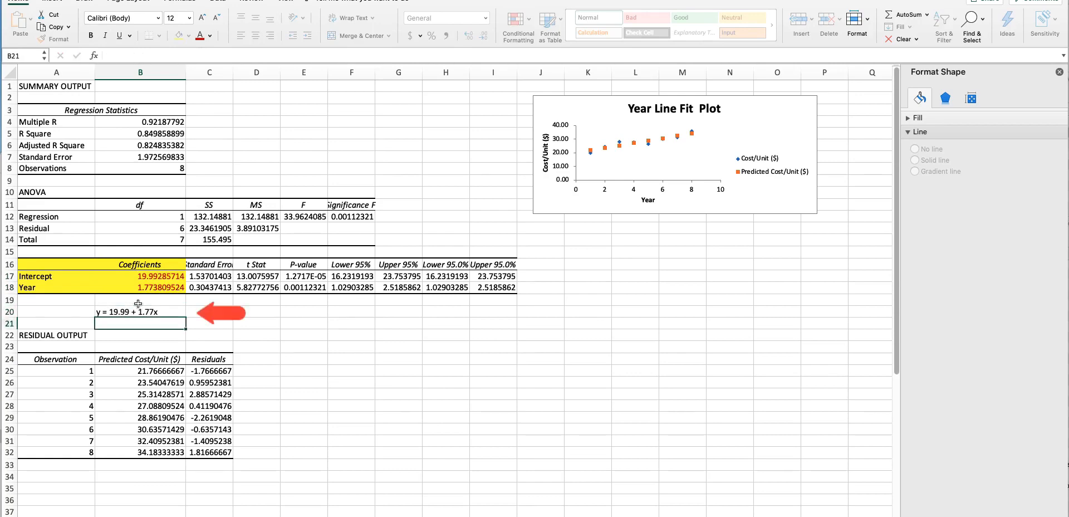
key("ctrl+Return")
left_click(201, 35)
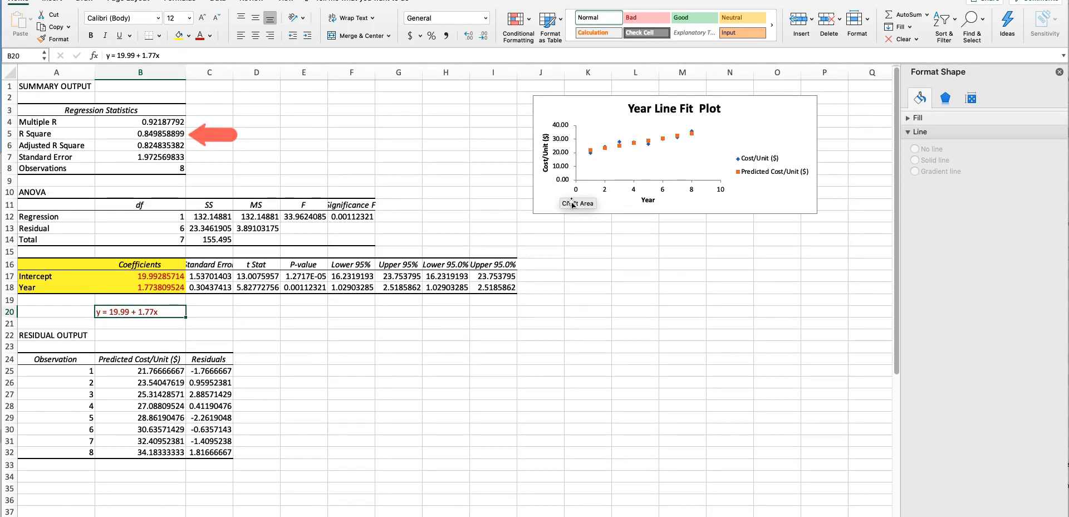
Step: Move the Year Line Fit Plot chart below the coefficients table, beside the residual output, and enlarge it to about row 34
left_click_drag(565, 213, 333, 425)
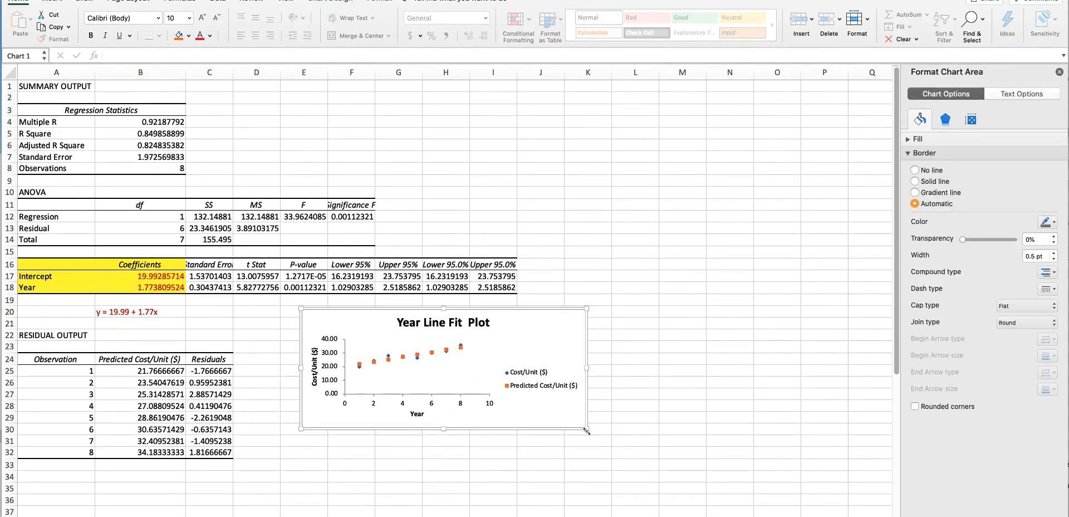
left_click_drag(586, 428, 675, 475)
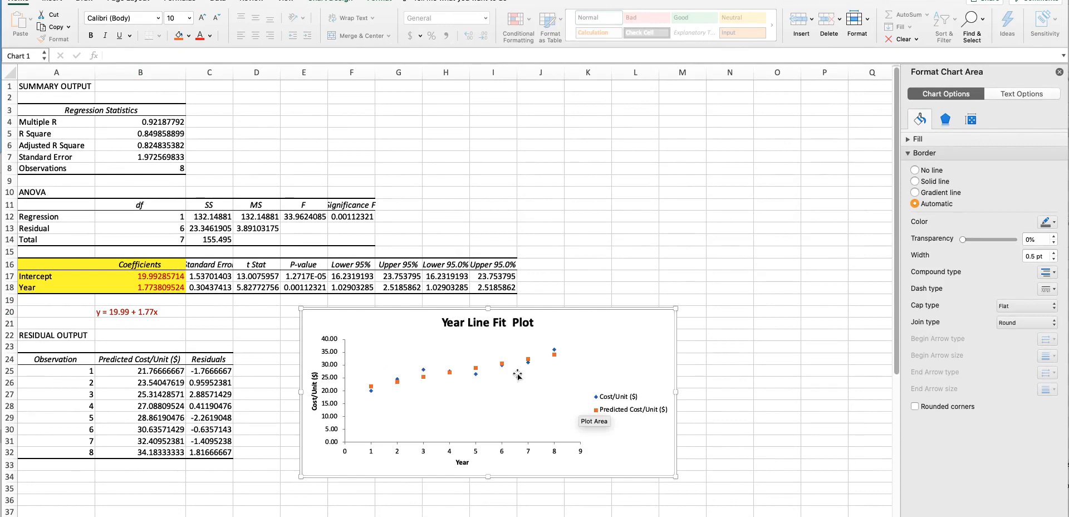
Step: Auto-fit the width of column C to its contents
double_click(230, 68)
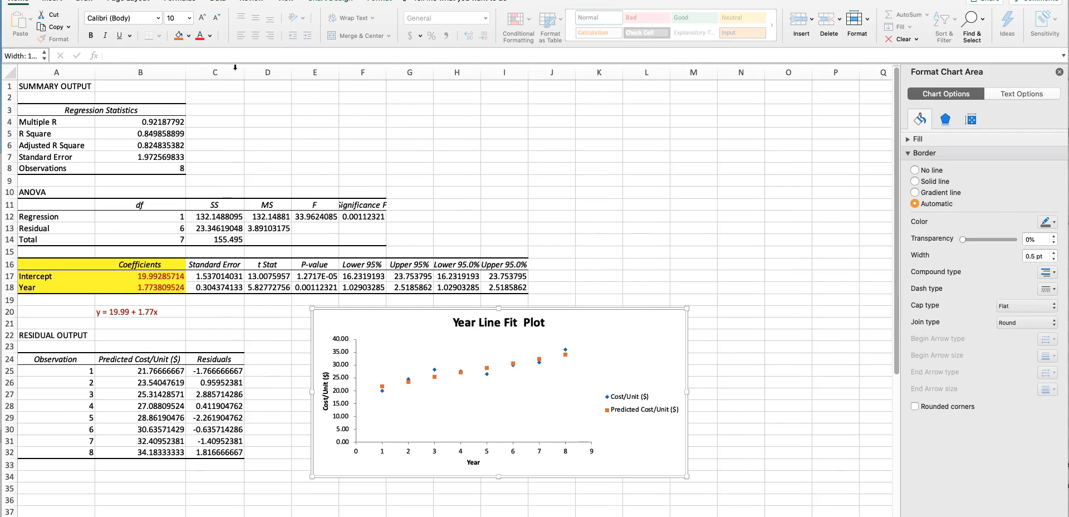